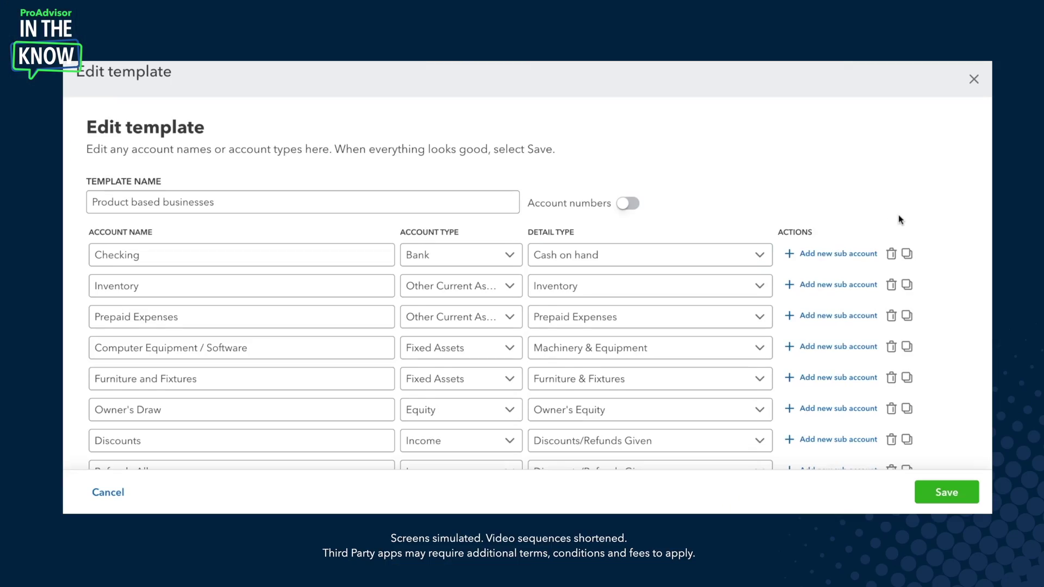
Step: Add a new sub account row under the Checking account in the Product based businesses template
{"action": "scroll", "coordinate": [898, 214], "scroll_direction": "down", "scroll_amount": 3}
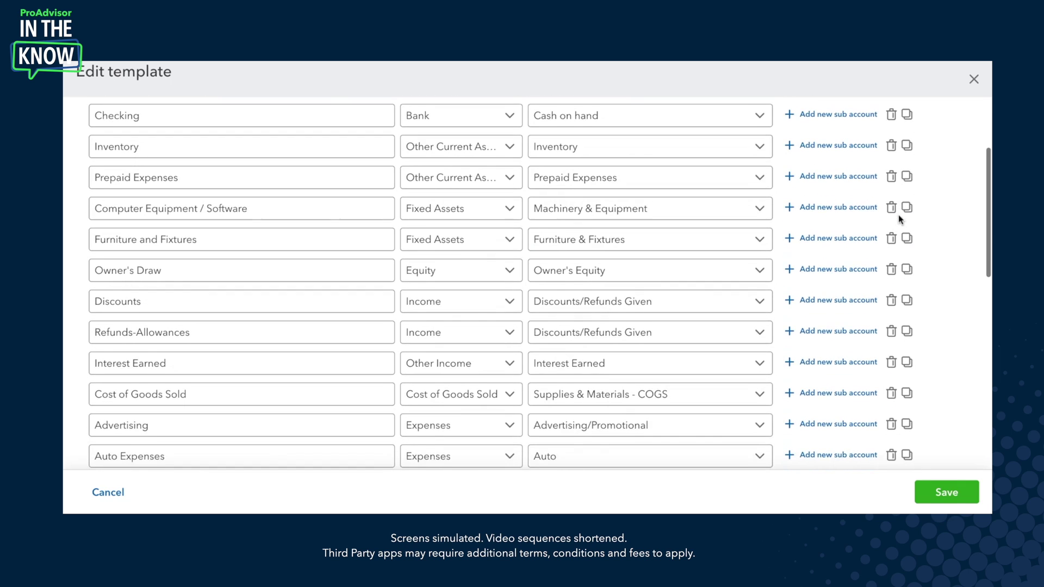
{"action": "scroll", "coordinate": [899, 214], "scroll_direction": "up", "scroll_amount": 3}
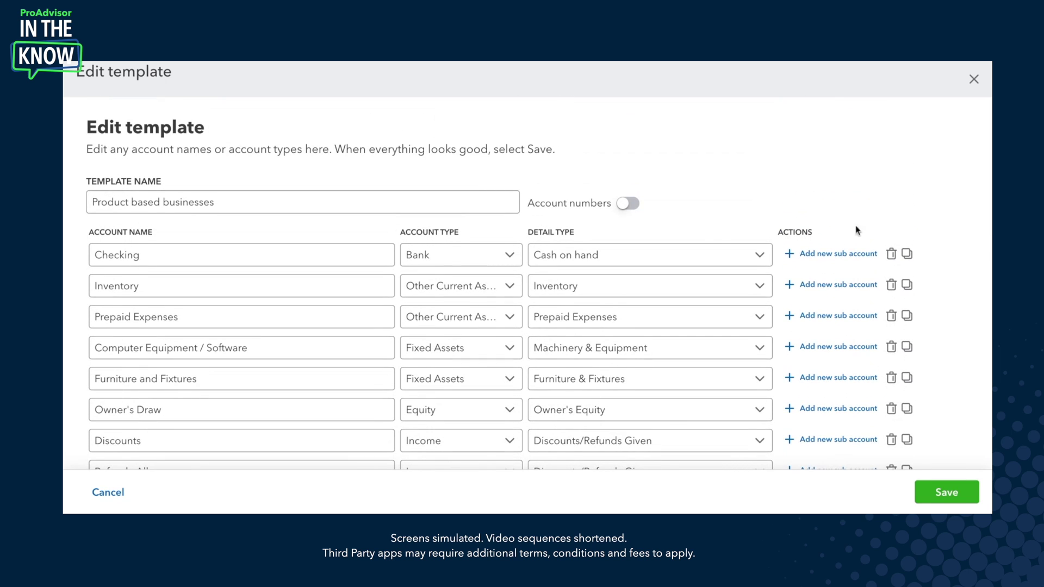
{"action": "left_click", "coordinate": [826, 256]}
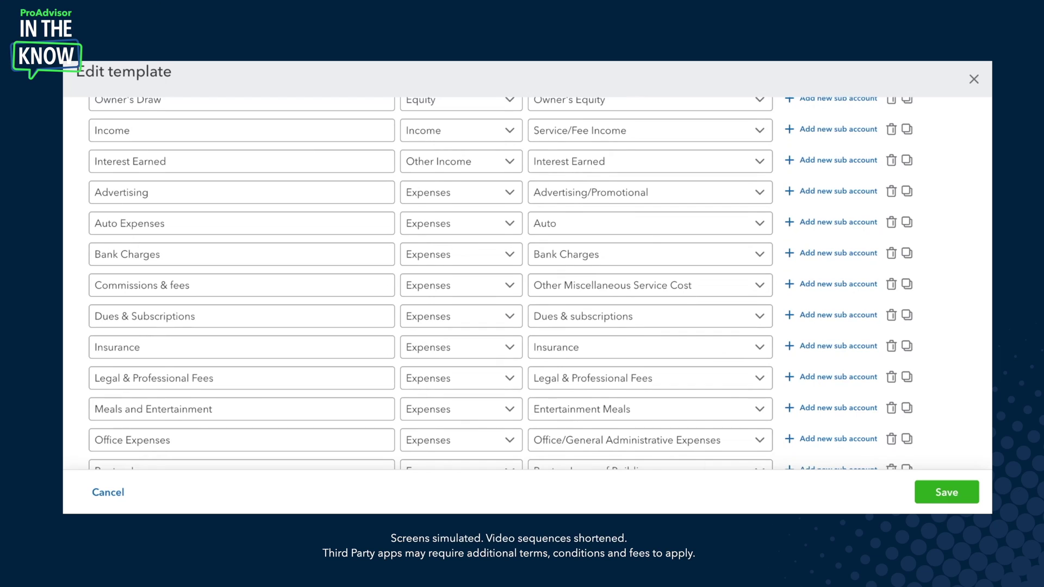
Step: Start renaming the duplicated Checking account in the Product based businesses template by replacing its name with "Sav"
{"action": "scroll", "coordinate": [540, 283], "scroll_direction": "down", "scroll_amount": 3}
{"action": "scroll", "coordinate": [540, 283], "scroll_direction": "up", "scroll_amount": 4}
{"action": "scroll", "coordinate": [540, 283], "scroll_direction": "up", "scroll_amount": 6}
{"action": "left_click", "coordinate": [169, 289]}
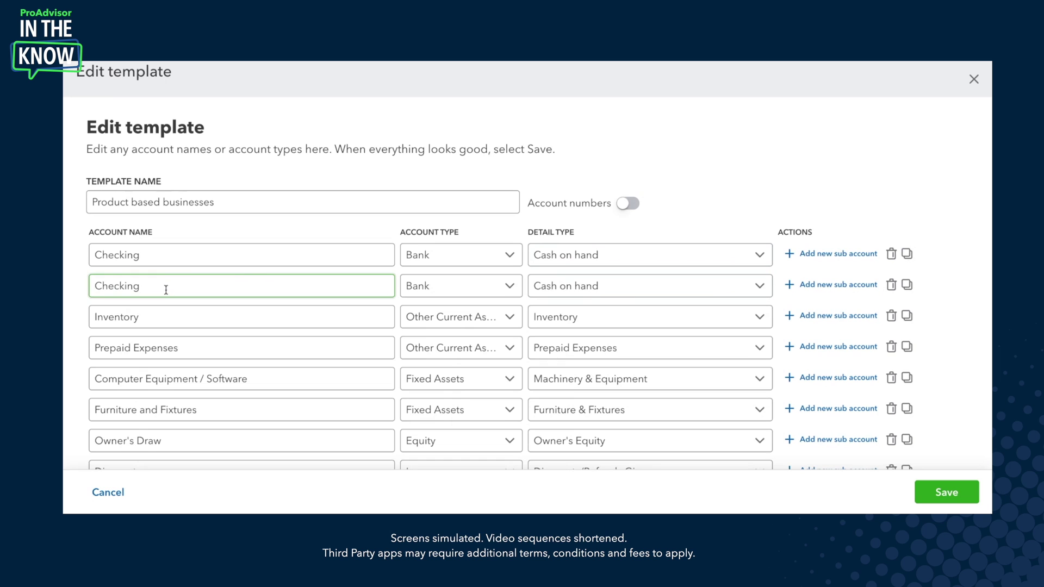
{"action": "left_click_drag", "start_coordinate": [141, 288], "coordinate": [72, 284]}
{"action": "type", "text": "Sav"}
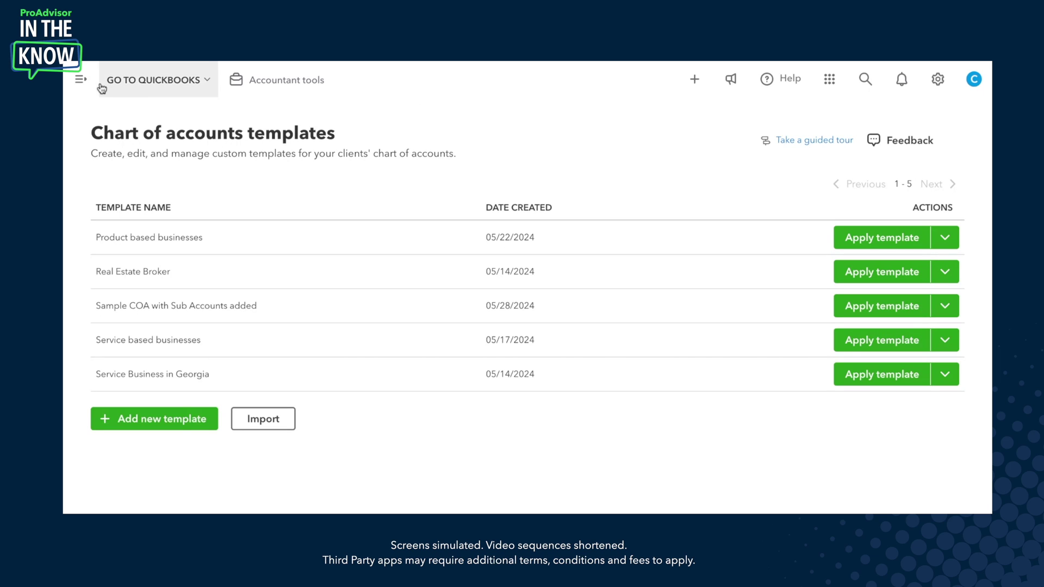
Step: Examine the practice navigation and the available accountant tools, including the COA Templates tool
{"action": "left_click", "coordinate": [81, 80]}
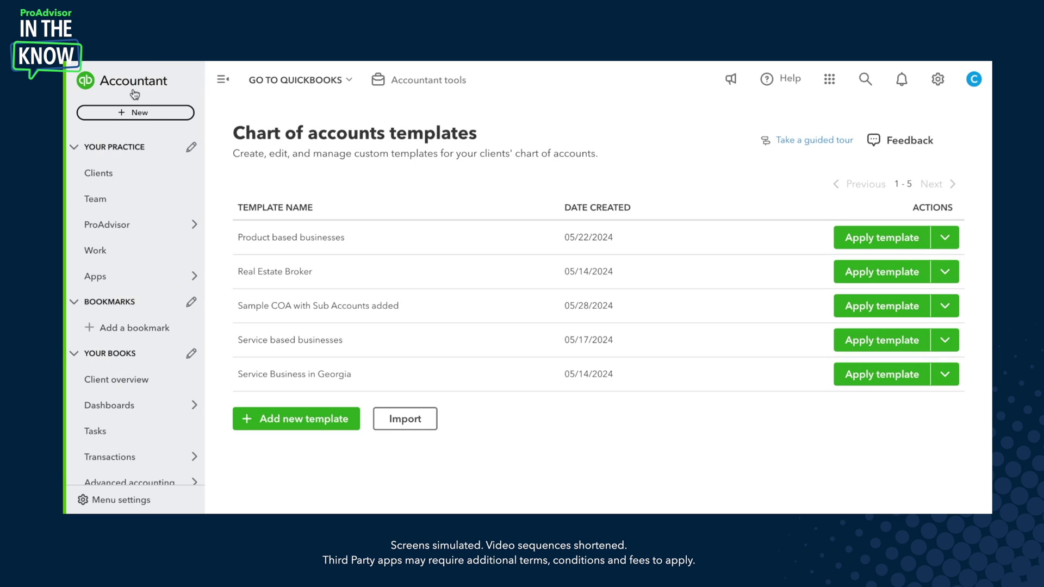
{"action": "left_click", "coordinate": [223, 83]}
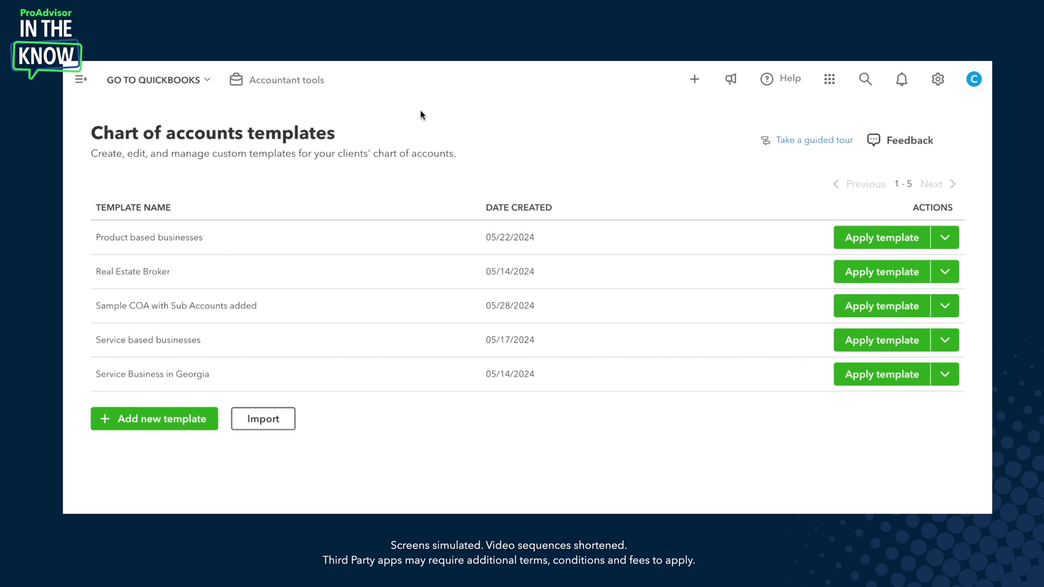
{"action": "left_click", "coordinate": [297, 80]}
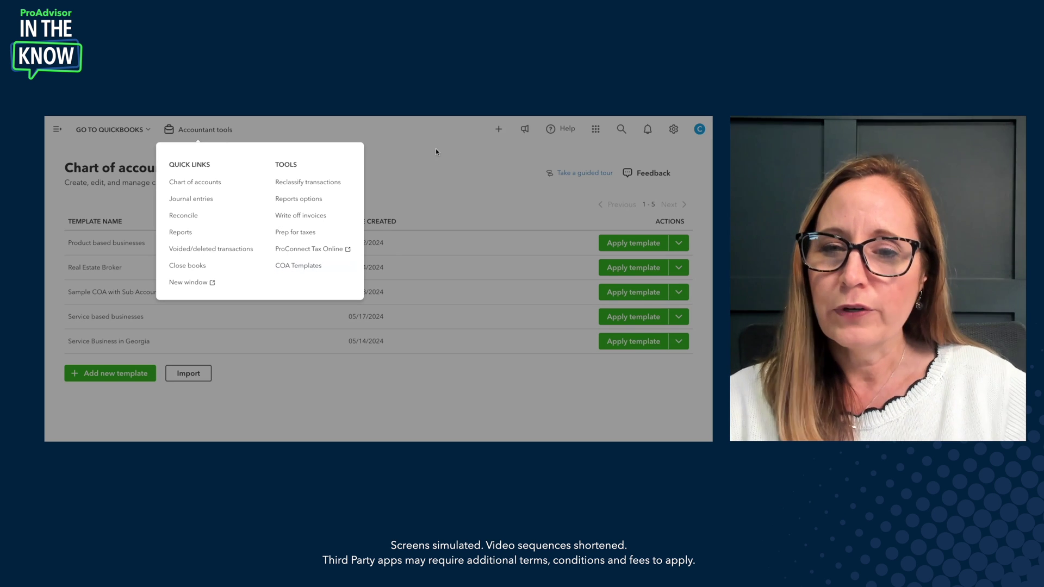
{"action": "left_click", "coordinate": [195, 134]}
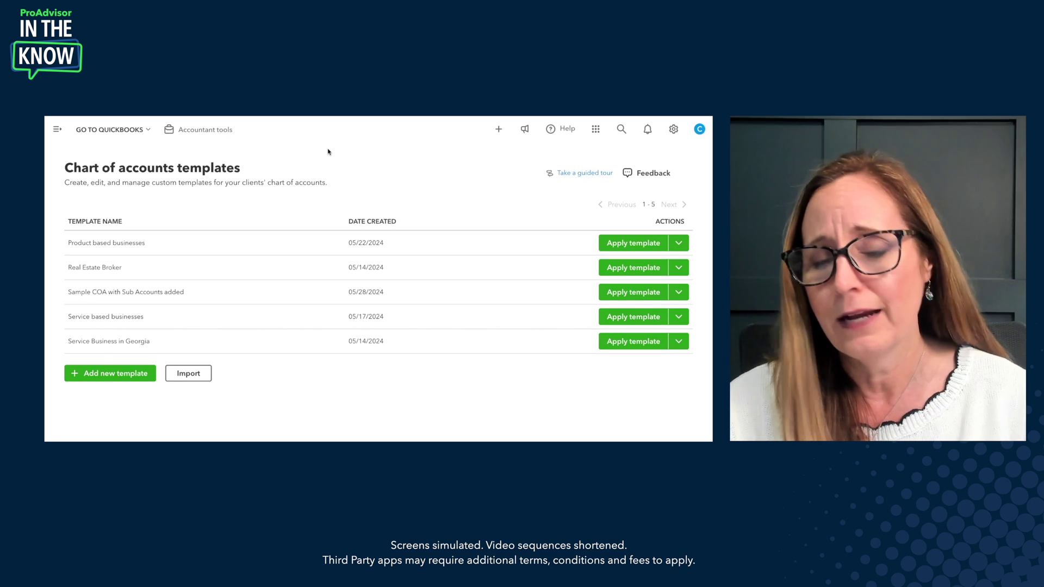
{"action": "left_click", "coordinate": [223, 136]}
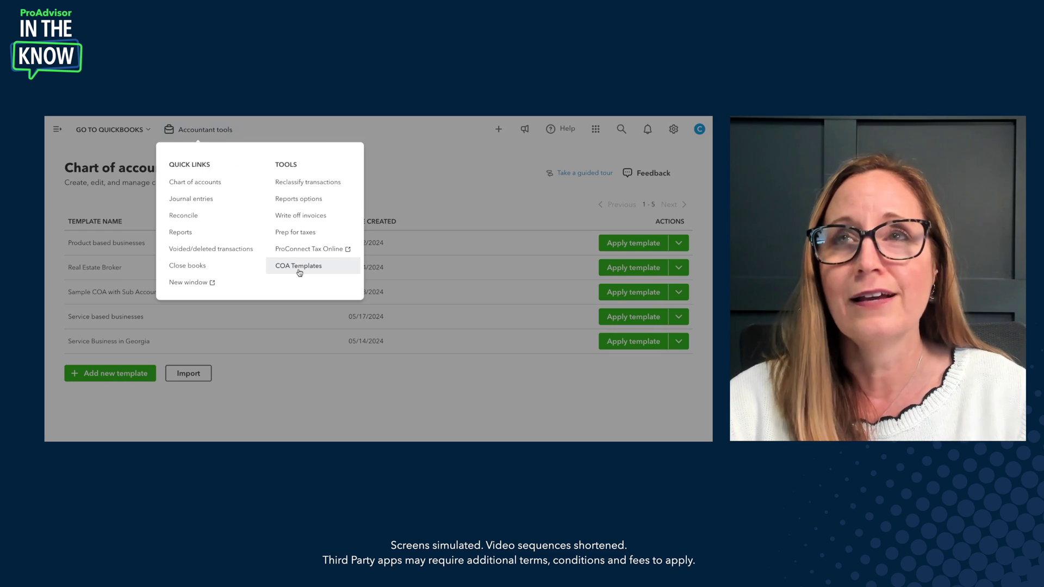
{"action": "left_click", "coordinate": [439, 166]}
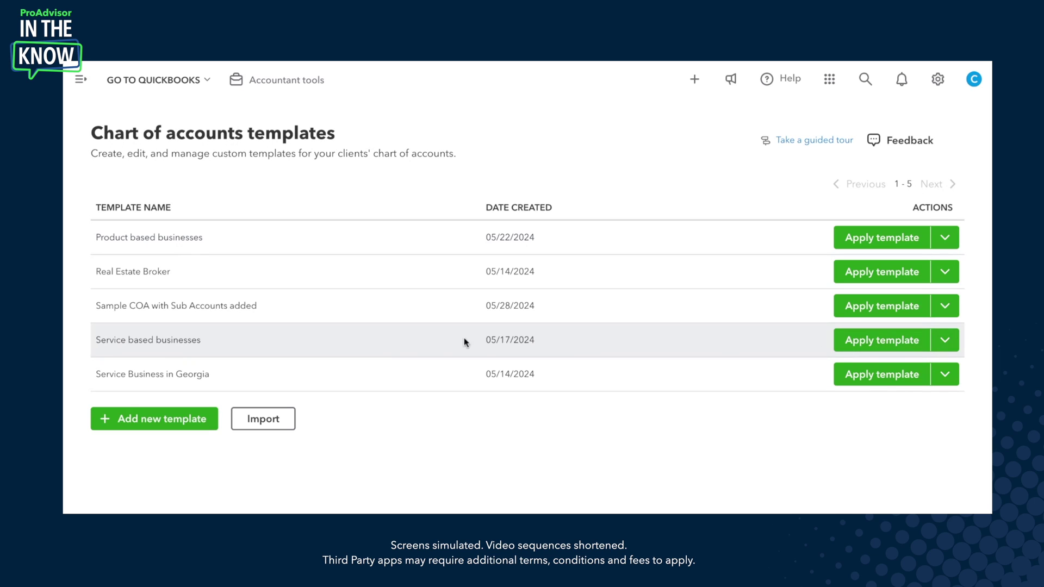
Step: Review the account list of the Service based businesses template in edit mode and close it without saving
{"action": "left_click", "coordinate": [945, 344]}
{"action": "left_click", "coordinate": [864, 372]}
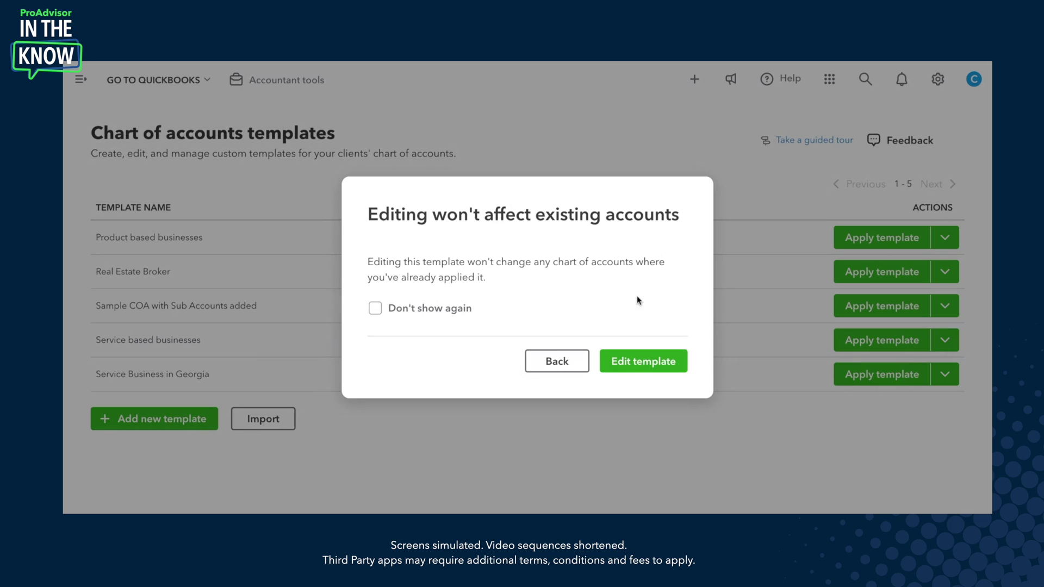
{"action": "left_click", "coordinate": [649, 363]}
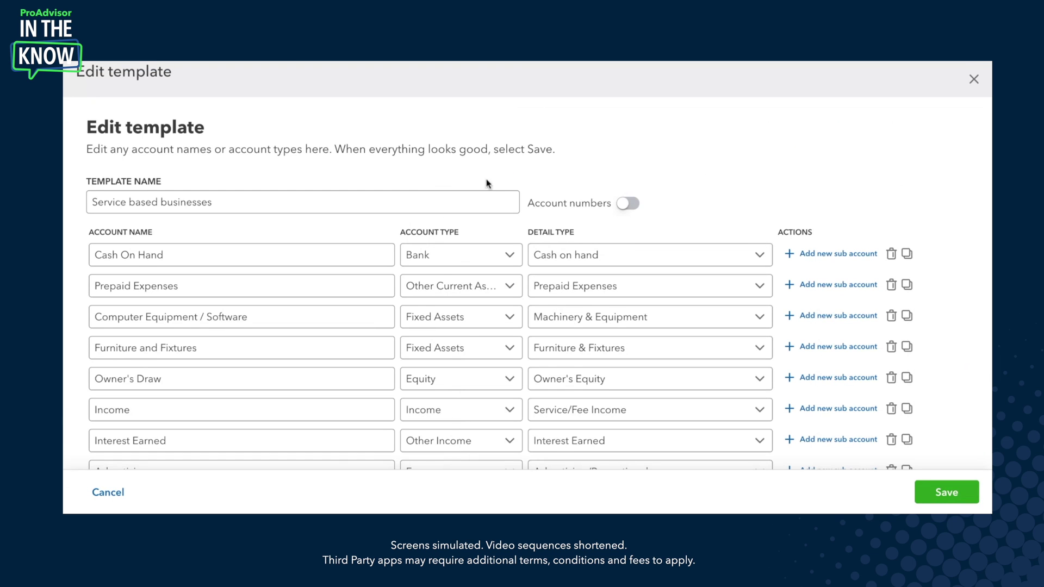
{"action": "scroll", "coordinate": [311, 303], "scroll_direction": "down", "scroll_amount": 3}
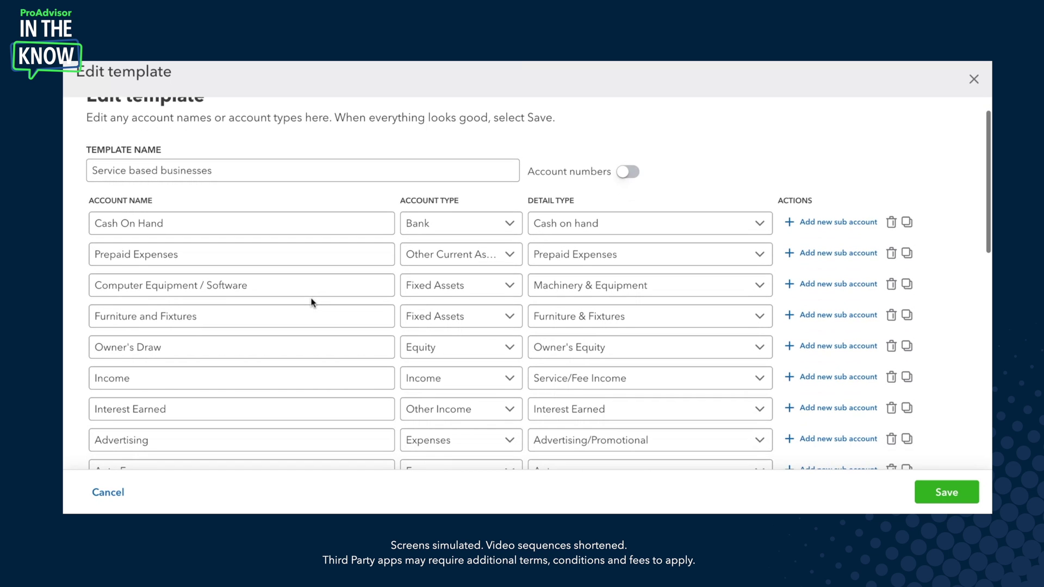
{"action": "scroll", "coordinate": [540, 283], "scroll_direction": "down", "scroll_amount": 5}
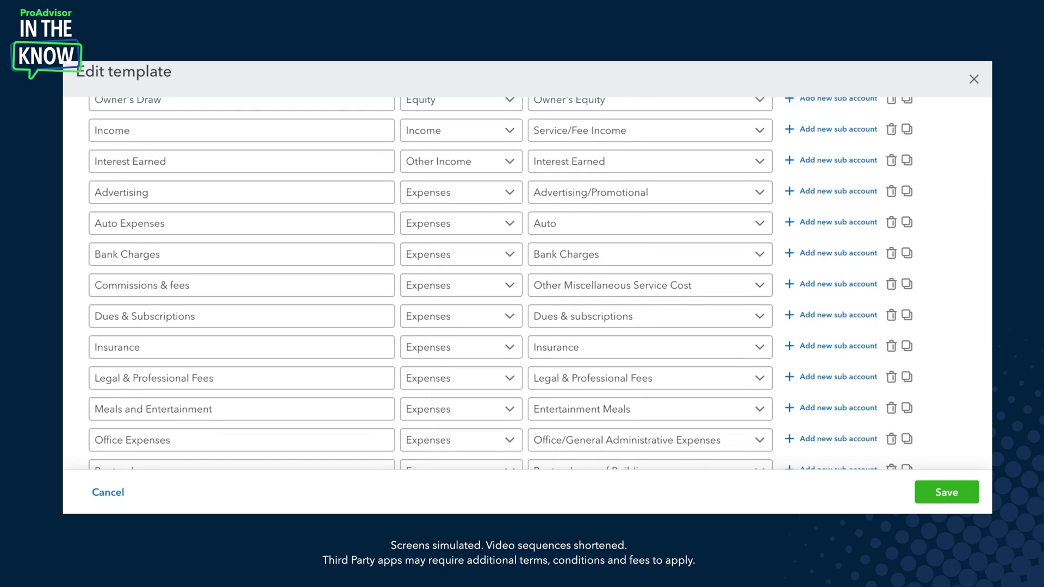
{"action": "scroll", "coordinate": [540, 282], "scroll_direction": "down", "scroll_amount": 3}
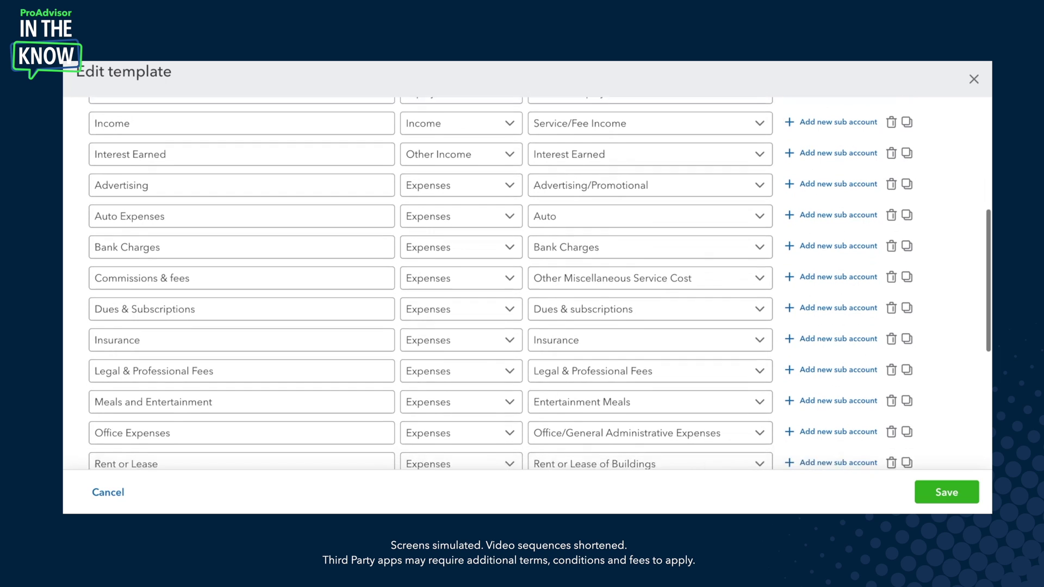
{"action": "scroll", "coordinate": [540, 283], "scroll_direction": "up", "scroll_amount": 3}
{"action": "scroll", "coordinate": [540, 282], "scroll_direction": "up", "scroll_amount": 3}
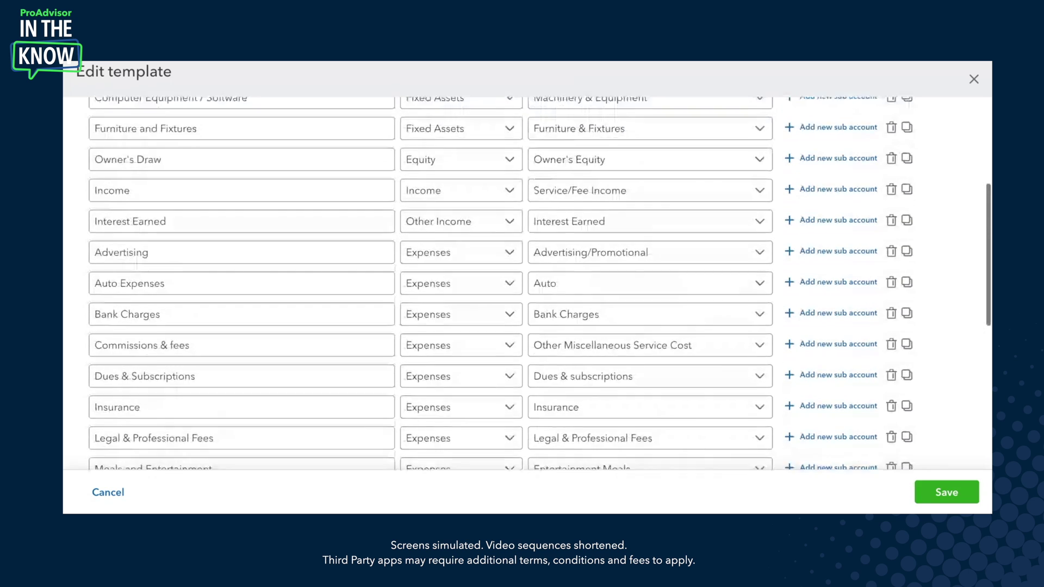
{"action": "left_click", "coordinate": [343, 180]}
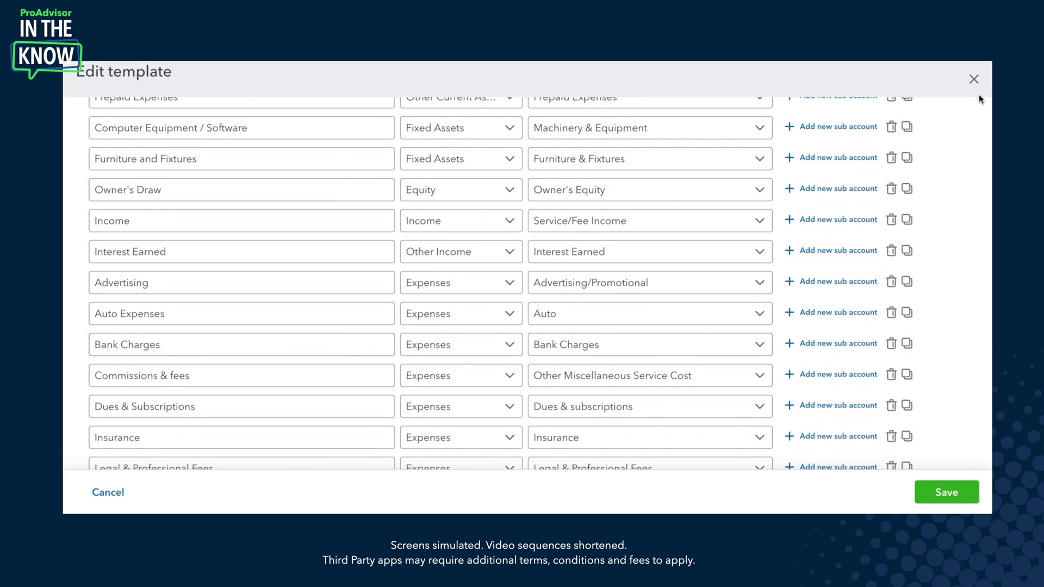
{"action": "left_click", "coordinate": [974, 79]}
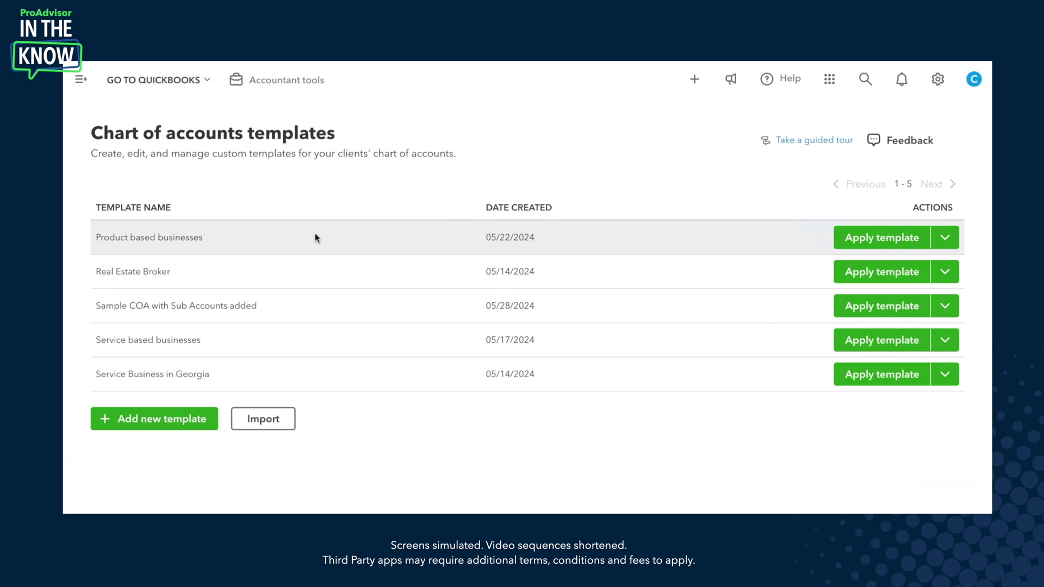
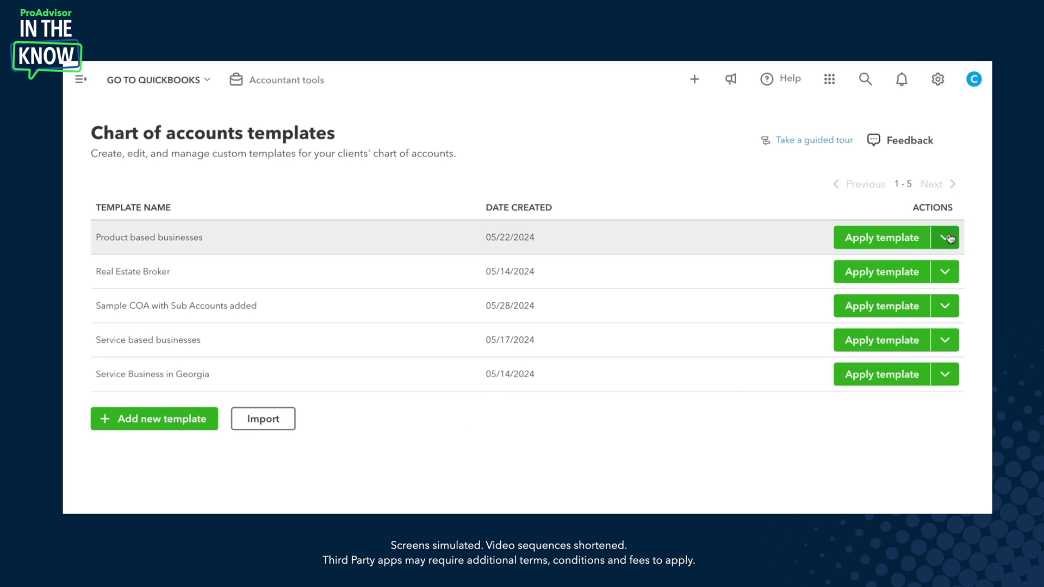
Step: Open the Product based businesses template for editing, accepting the notice about existing accounts
{"action": "left_click", "coordinate": [946, 237]}
{"action": "left_click", "coordinate": [848, 267]}
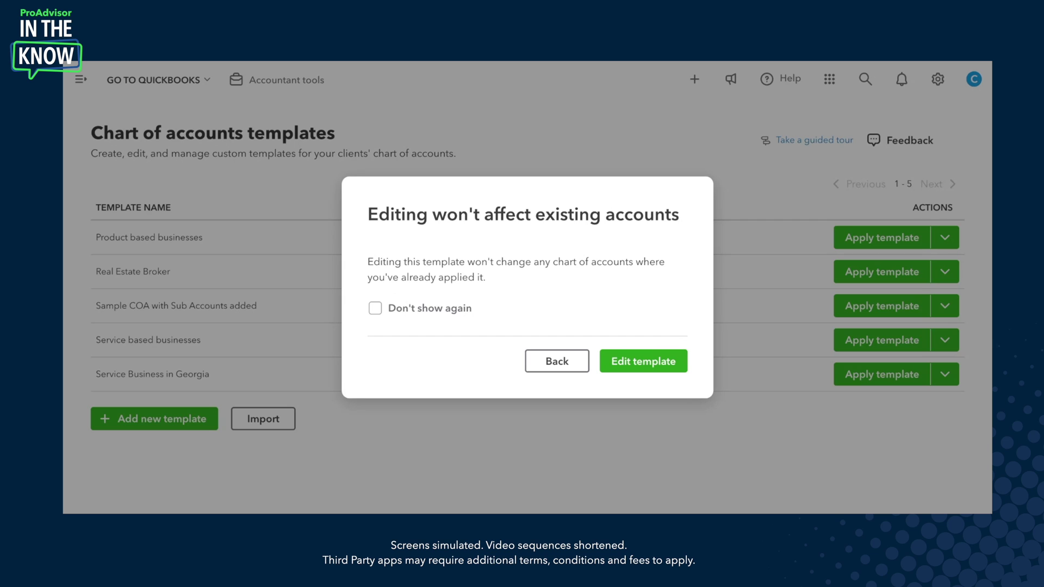
{"action": "left_click", "coordinate": [655, 361]}
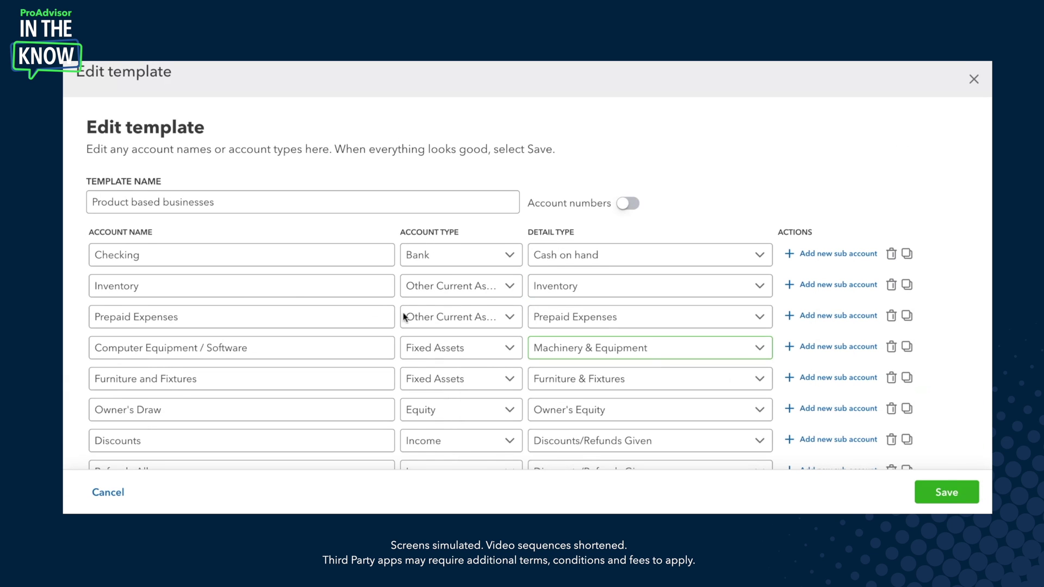
Step: Turn account numbers on for the Product based businesses template and switch them back off
{"action": "left_click", "coordinate": [239, 211]}
{"action": "left_click", "coordinate": [630, 205]}
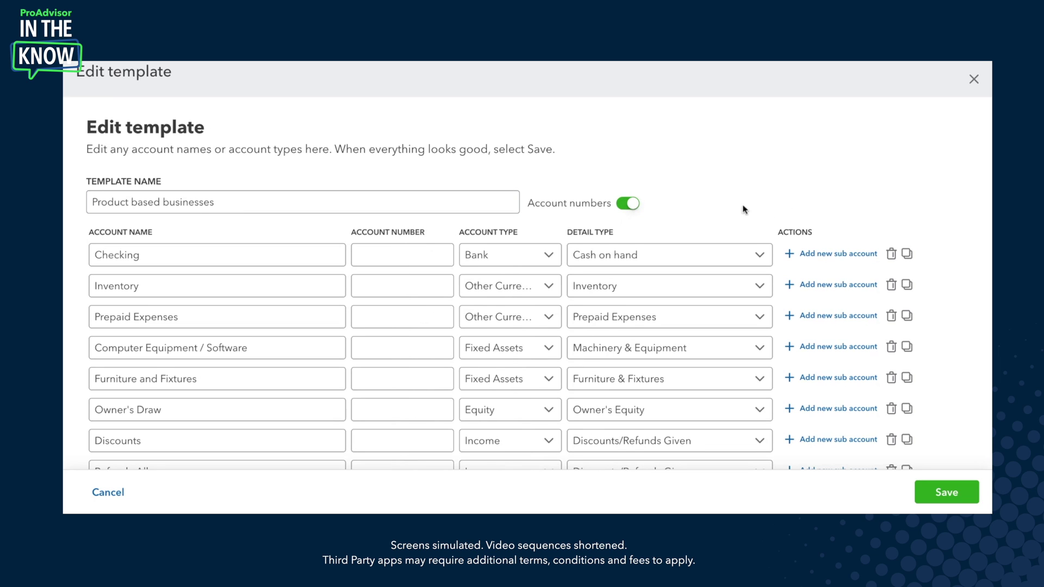
{"action": "left_click", "coordinate": [628, 205]}
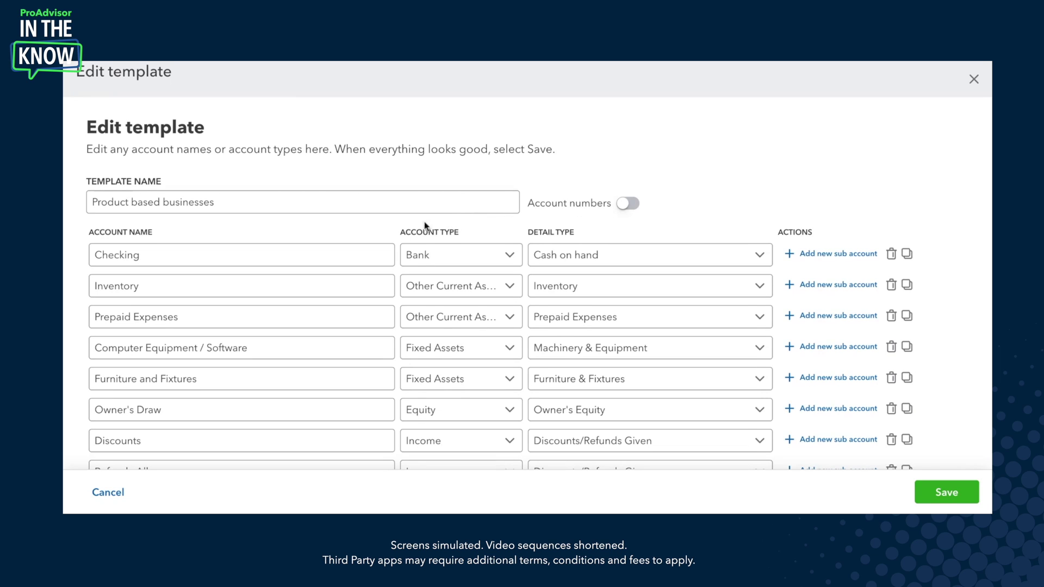
Step: Inspect the Checking account's name, account type and detail type fields
{"action": "left_click", "coordinate": [203, 259]}
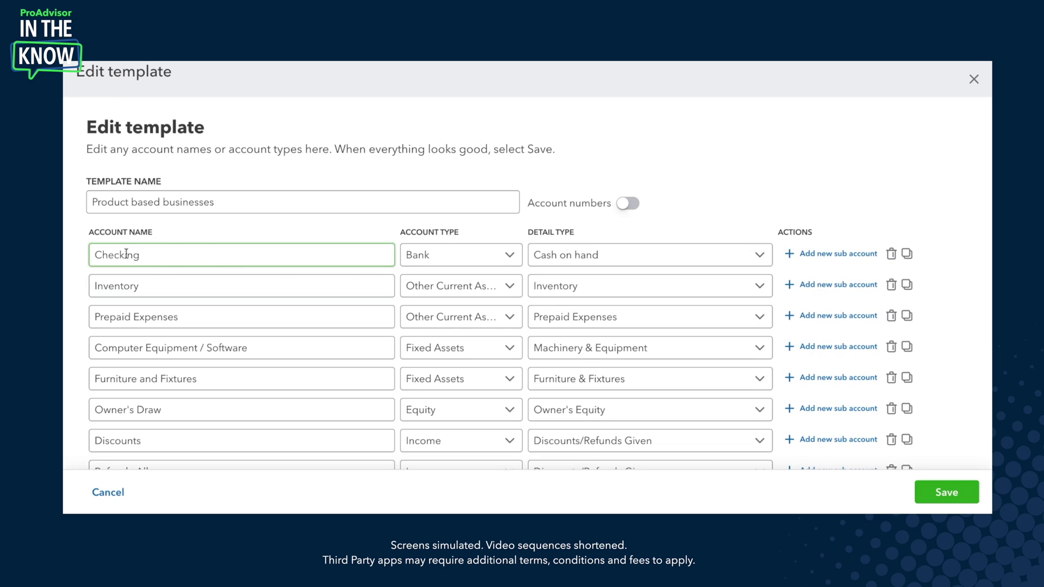
{"action": "left_click", "coordinate": [419, 259]}
{"action": "left_click", "coordinate": [539, 261]}
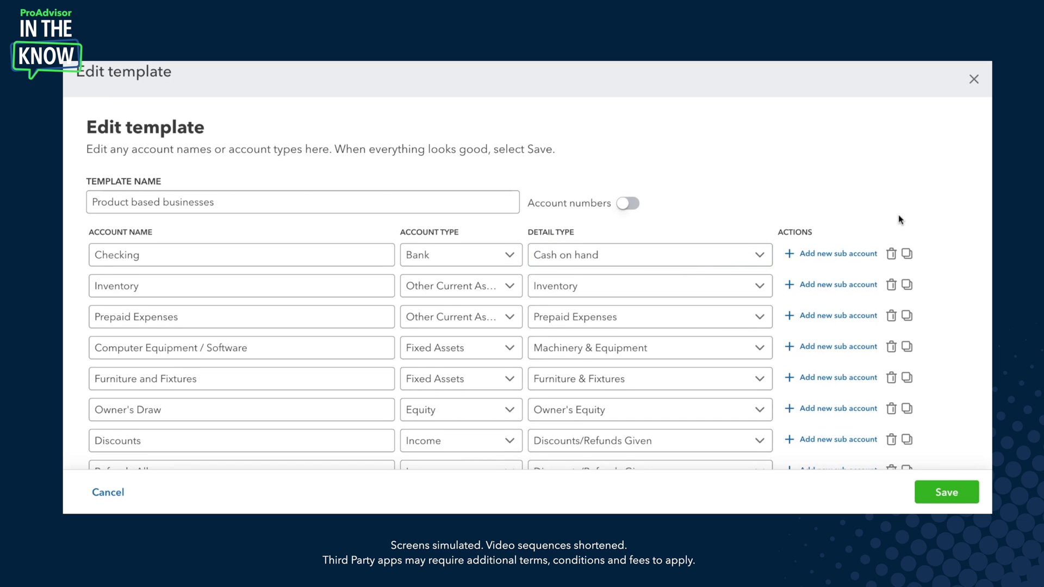
Step: Add a blank sub account under Checking and delete it again
{"action": "scroll", "coordinate": [899, 214], "scroll_direction": "down", "scroll_amount": 3}
{"action": "scroll", "coordinate": [898, 215], "scroll_direction": "up", "scroll_amount": 3}
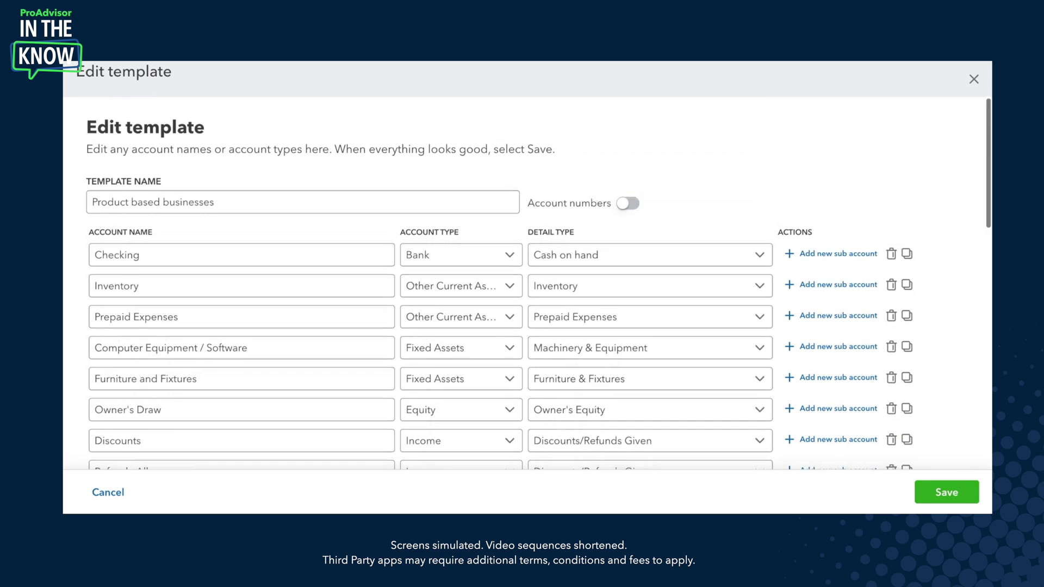
{"action": "left_click", "coordinate": [827, 259]}
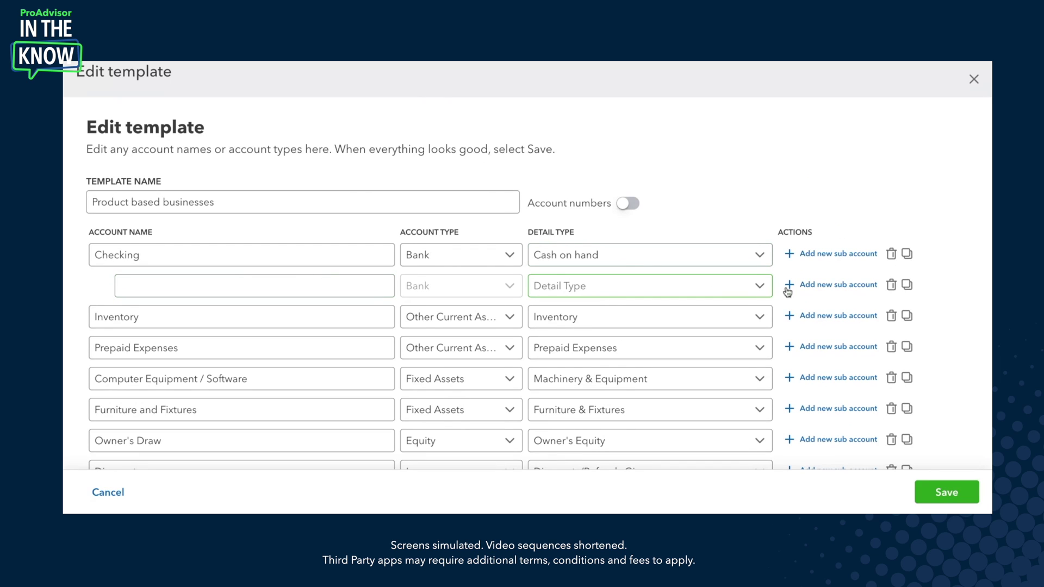
{"action": "left_click", "coordinate": [891, 287]}
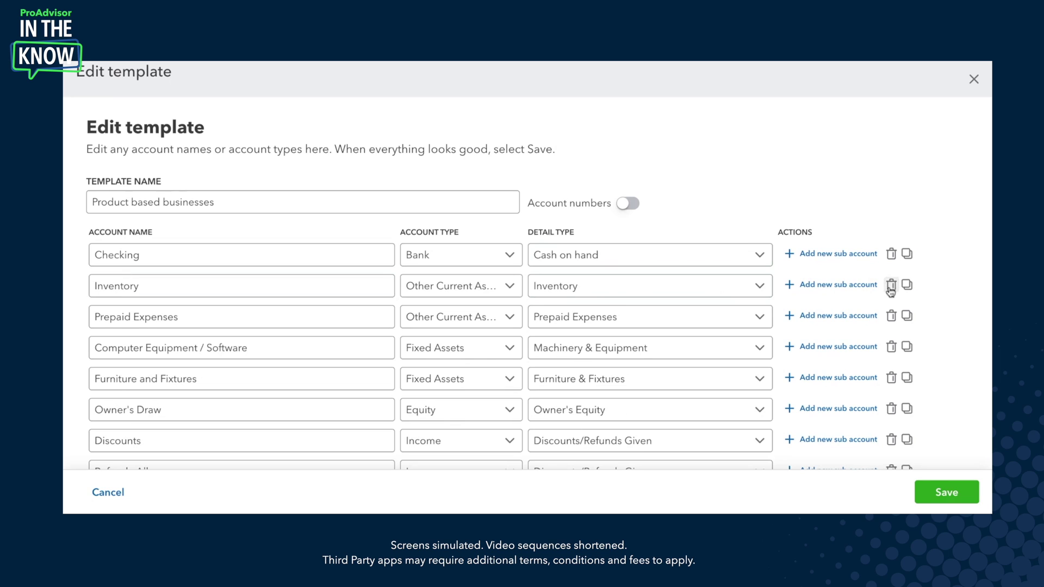
Step: Duplicate the Checking account, rename the copy Savings, and save the template
{"action": "left_click", "coordinate": [907, 254]}
{"action": "left_click", "coordinate": [165, 288]}
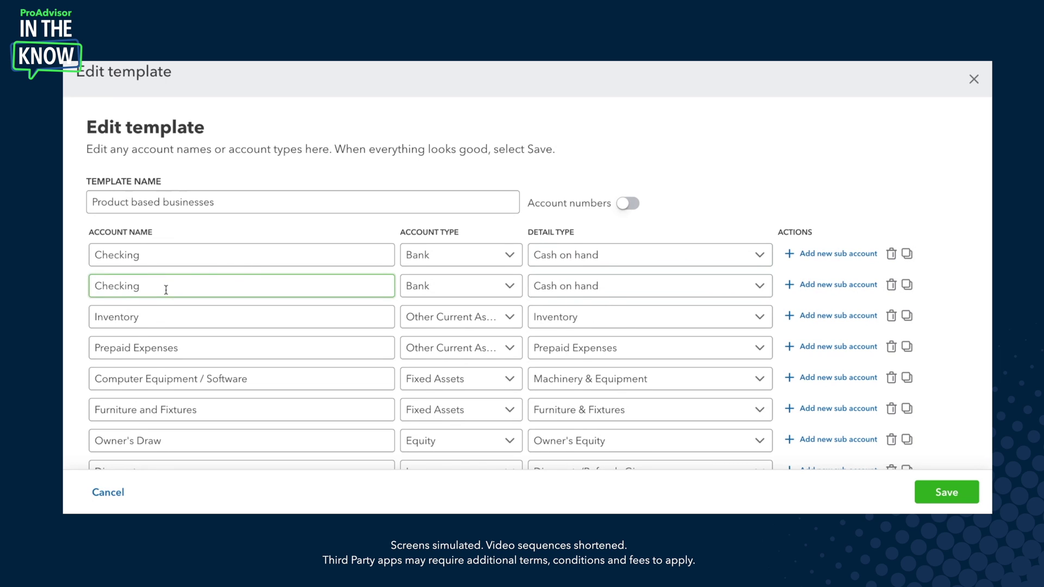
{"action": "left_click_drag", "start_coordinate": [166, 290], "coordinate": [74, 285]}
{"action": "type", "text": "Savings"}
{"action": "left_click", "coordinate": [948, 480]}
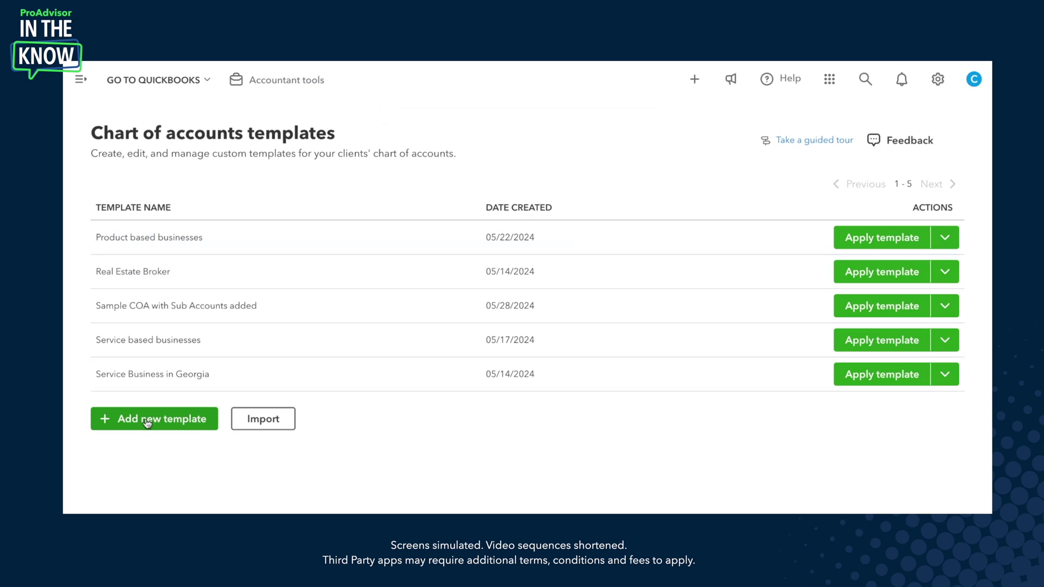
Step: Check the file formats accepted for importing accounts and cancel the import
{"action": "left_click", "coordinate": [275, 432]}
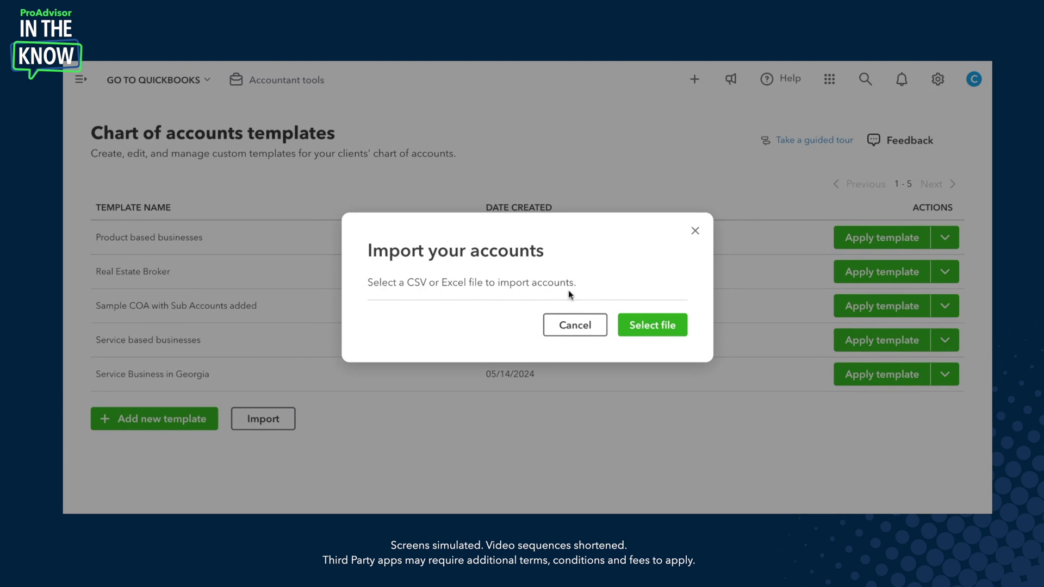
{"action": "left_click", "coordinate": [583, 327]}
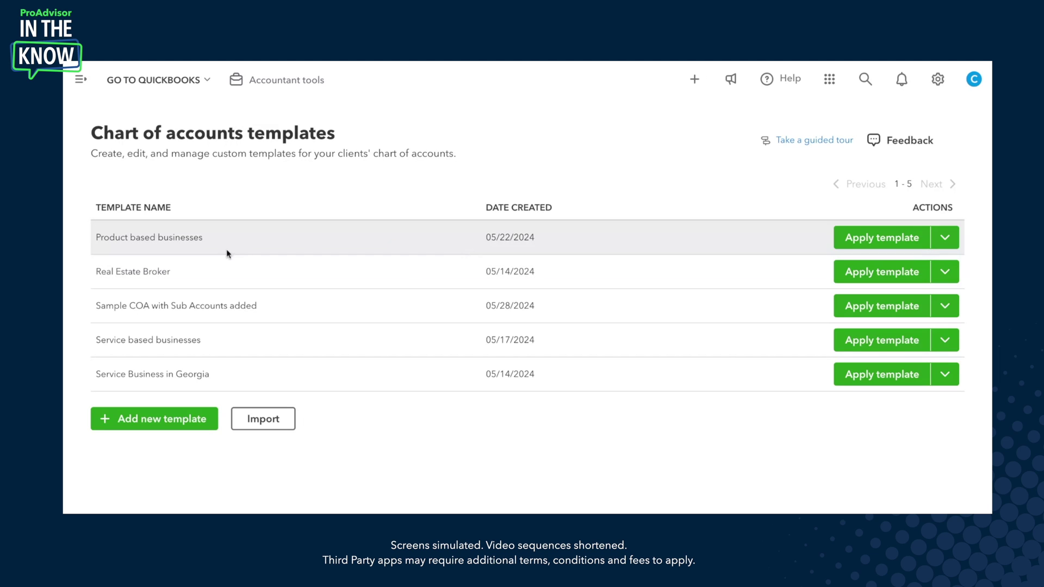
Step: Review the accounts that applying the Real Estate Broker template would add, and close the form without choosing a client
{"action": "left_click", "coordinate": [859, 272]}
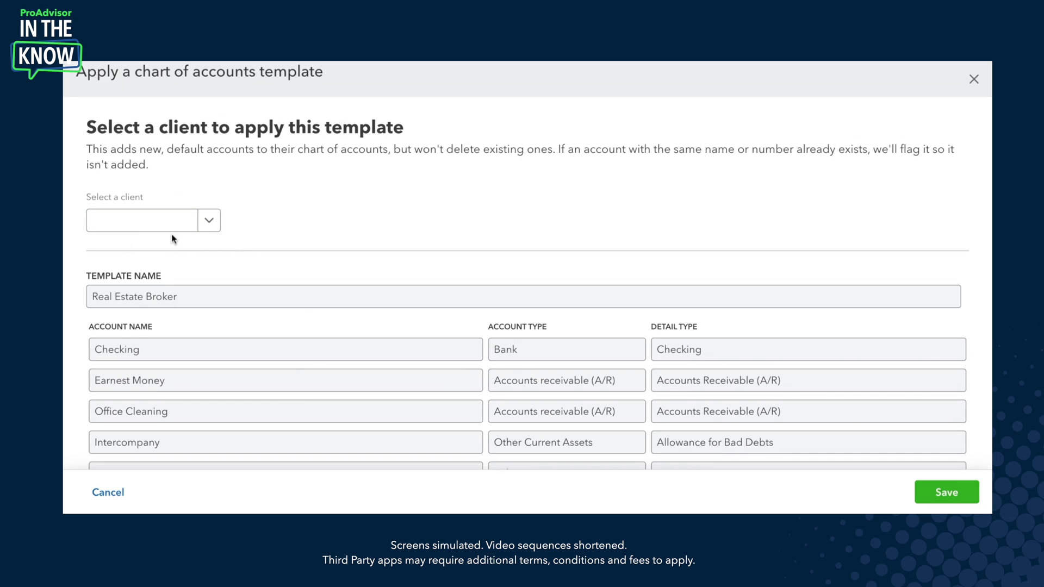
{"action": "scroll", "coordinate": [261, 226], "scroll_direction": "down", "scroll_amount": 10}
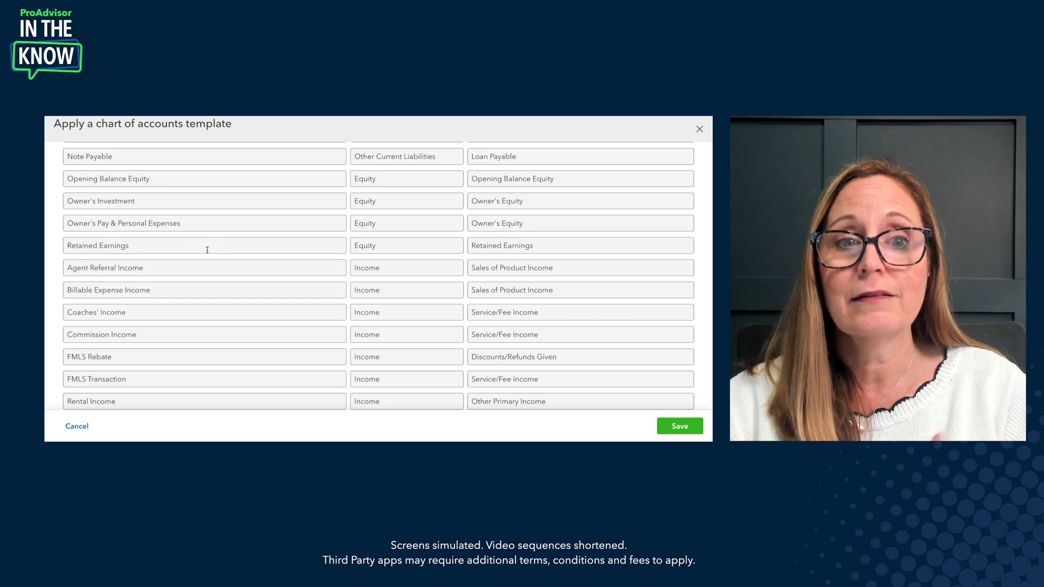
{"action": "scroll", "coordinate": [227, 251], "scroll_direction": "up", "scroll_amount": 5}
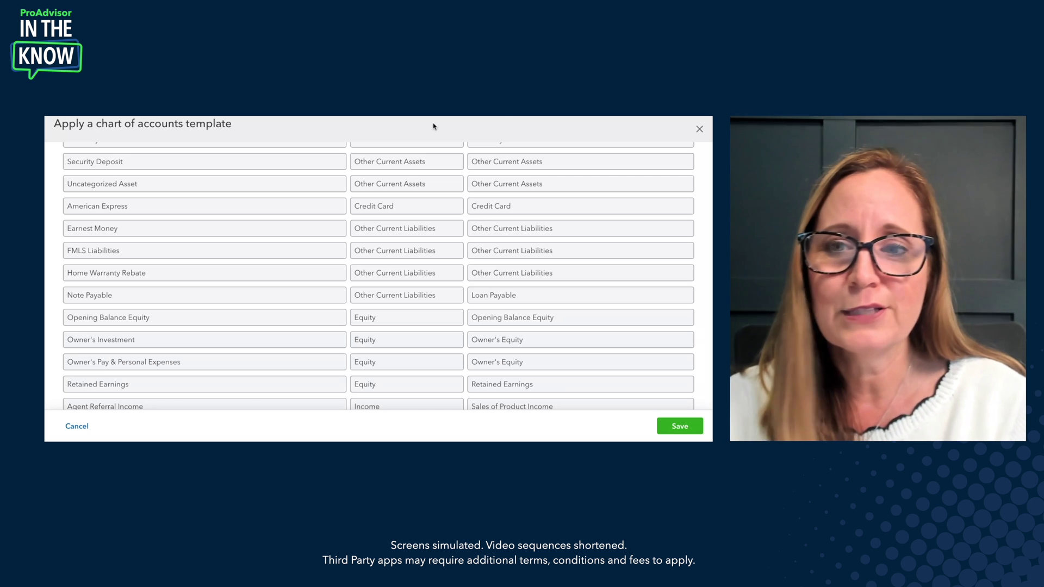
{"action": "left_click", "coordinate": [699, 129]}
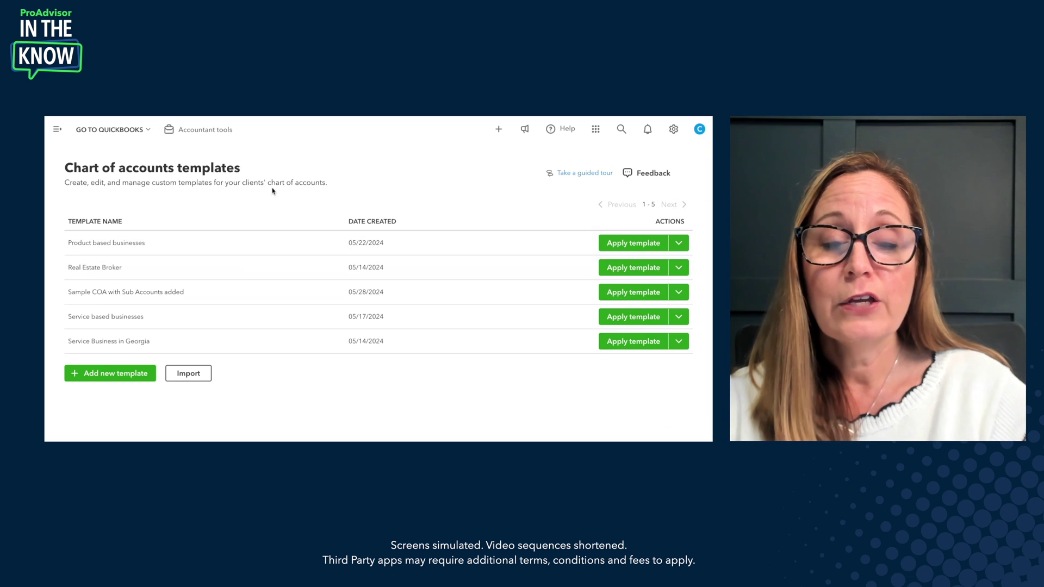